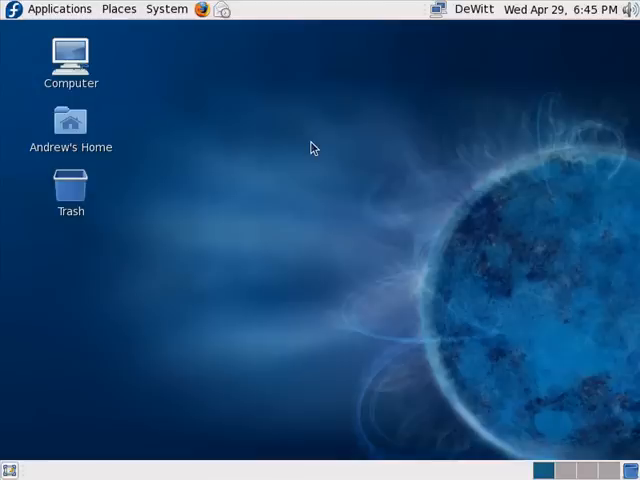
Launch a terminal and run sudo nano /etc/sudoers, getting the not-in-sudoers-file refusal
left_click(60, 9)
mouse_move(65, 152)
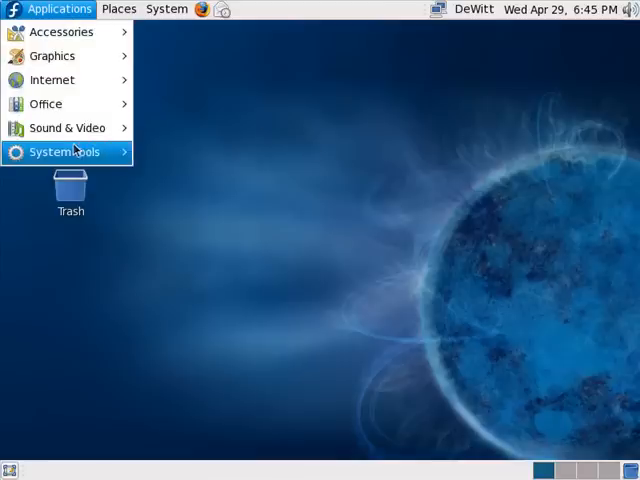
left_click(183, 368)
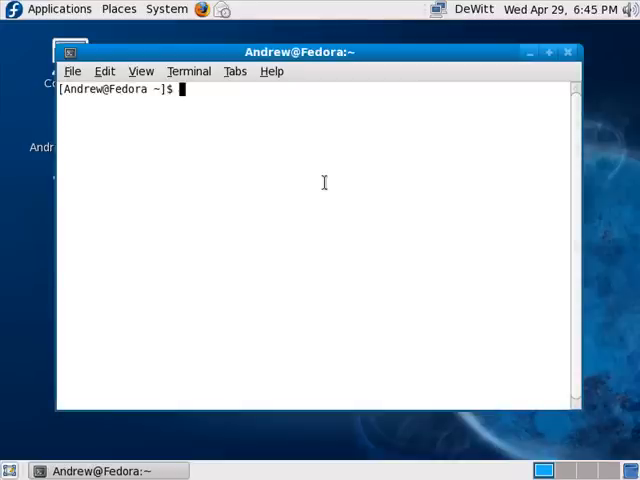
type("sudo na")
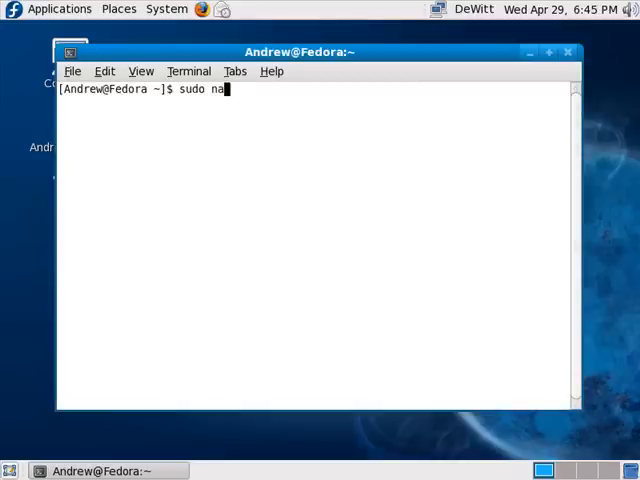
type("no /etc/")
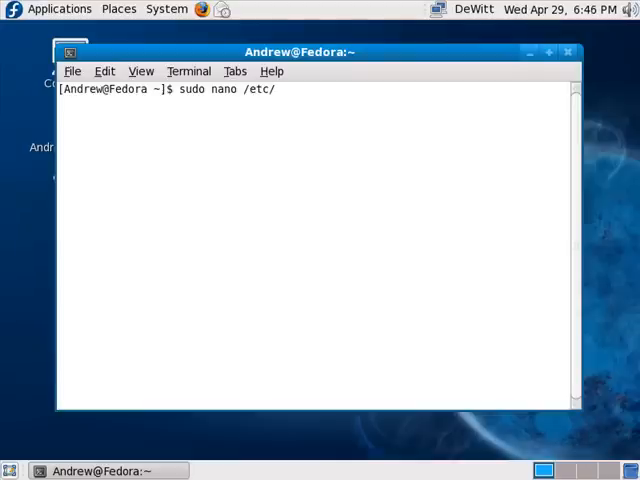
type("sudoers")
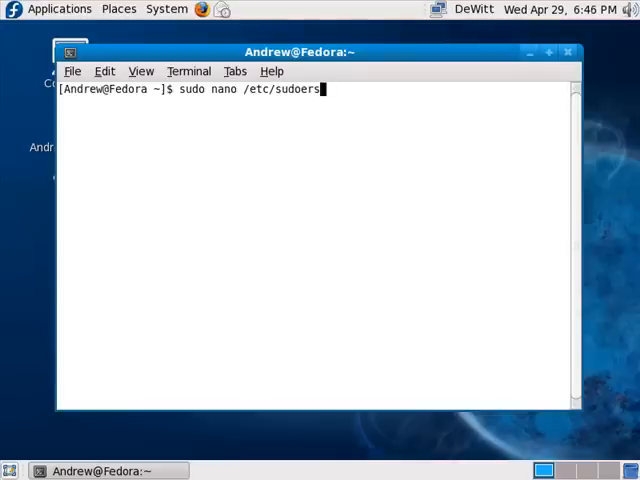
key("Return")
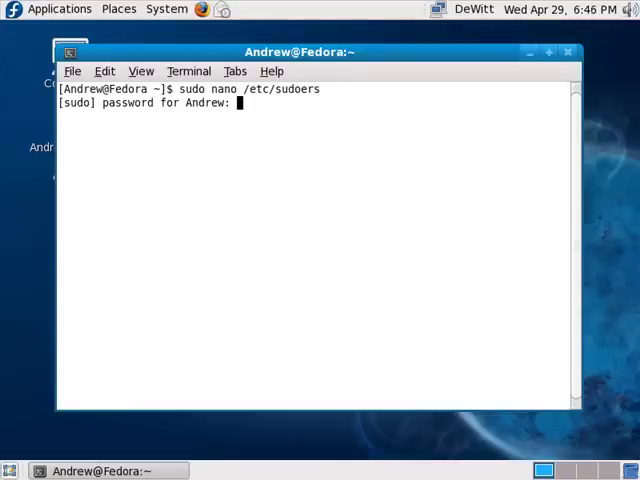
key("Return")
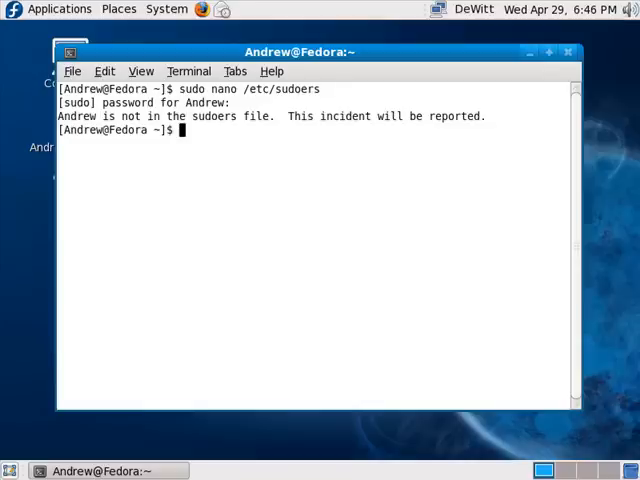
type("su -")
Become root with su - and the root password
key("Return")
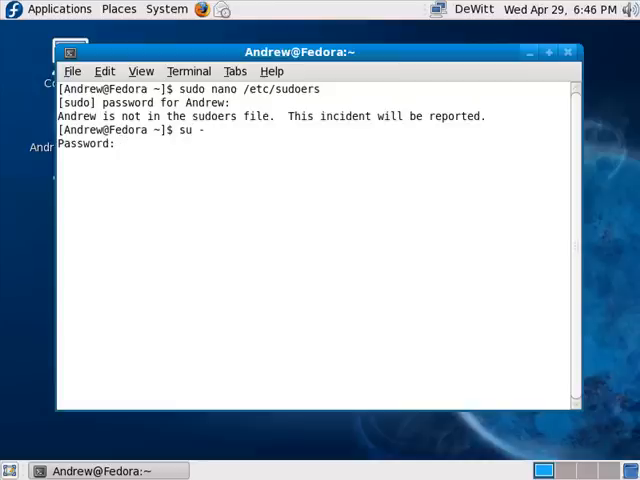
key("Return")
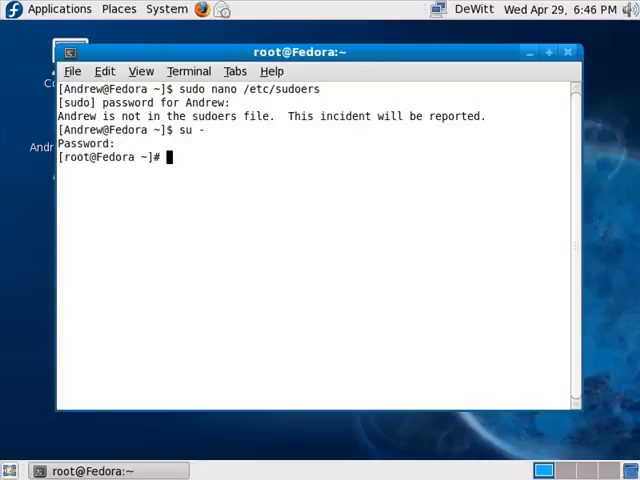
type("nano /etc/")
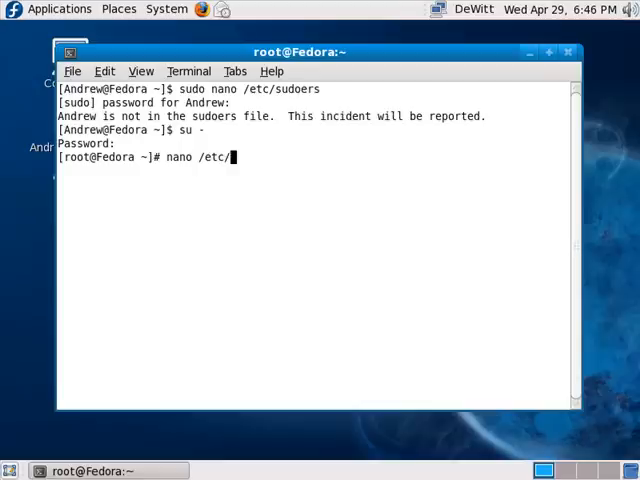
type("susd")
type("ers")
Add the line 'Andrew ALL=(ALL) ALL' at the end of /etc/sudoers in nano
key("Return")
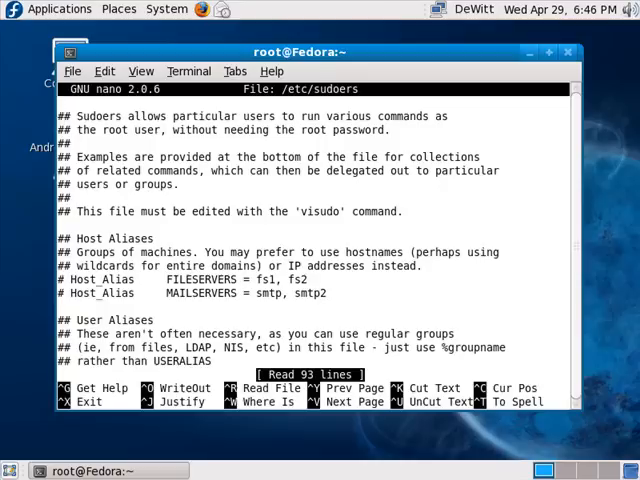
key("Page_Down")
key("Page_Down")
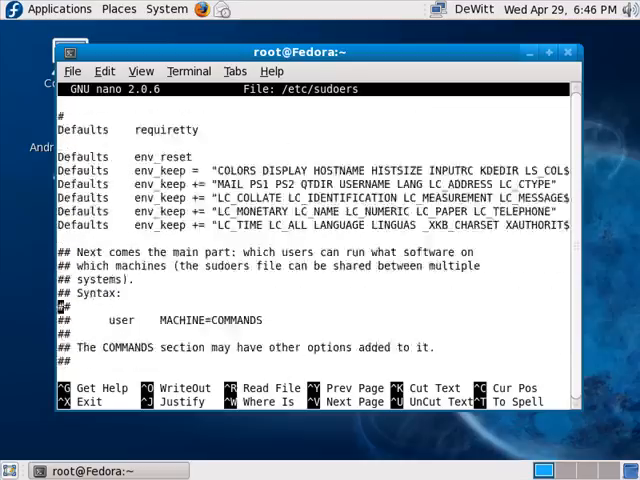
key("Page_Down")
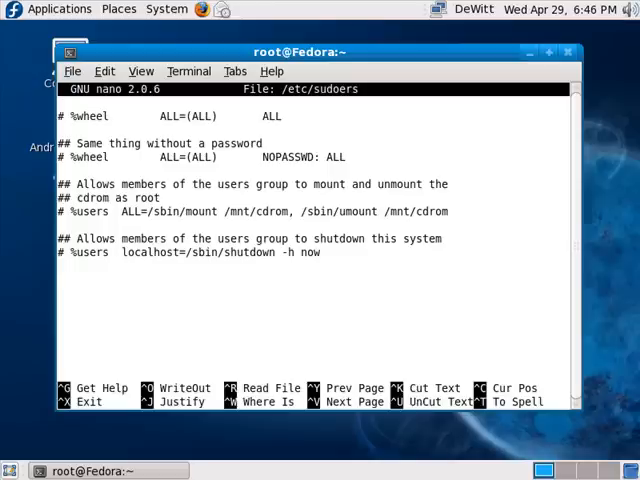
type("Andrew")
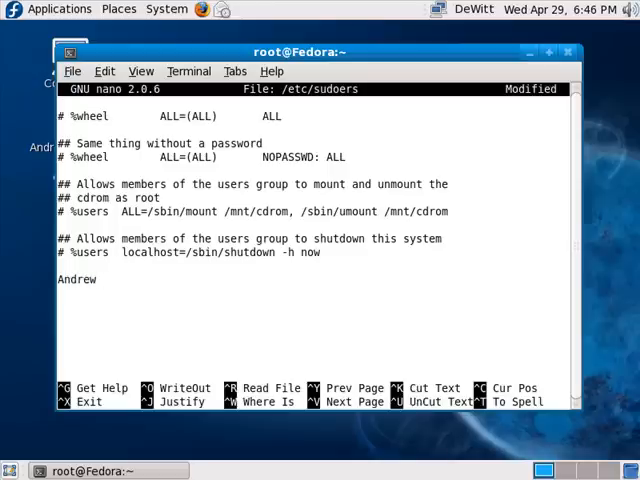
key("Tab")
type("A")
type("LL=")
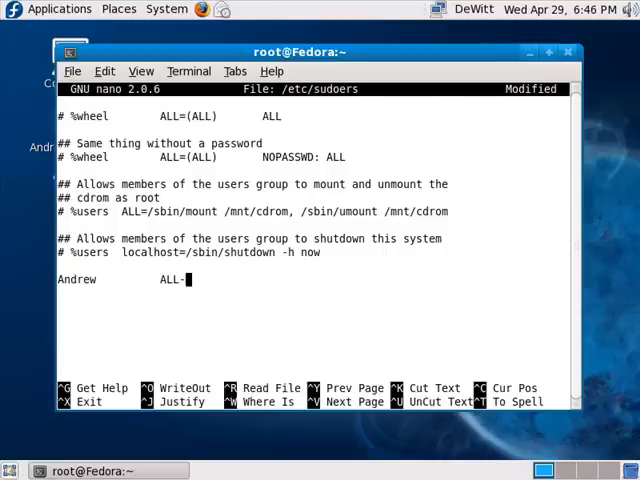
type("(")
type("AL")
type("L)")
key("Tab")
type("AL")
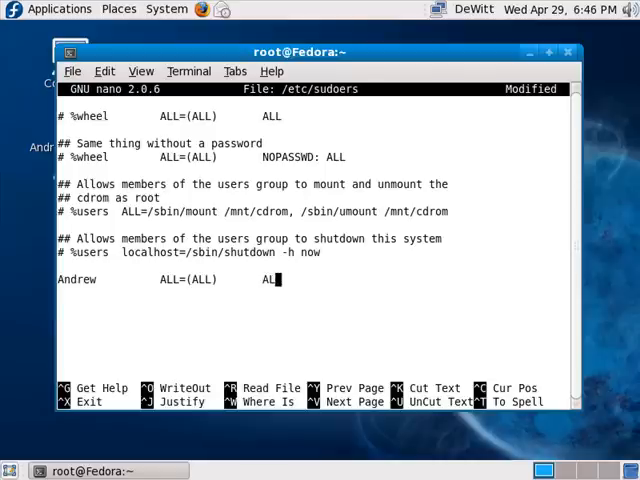
type("L")
Write the edited /etc/sudoers and leave nano for the root shell
key("ctrl+o")
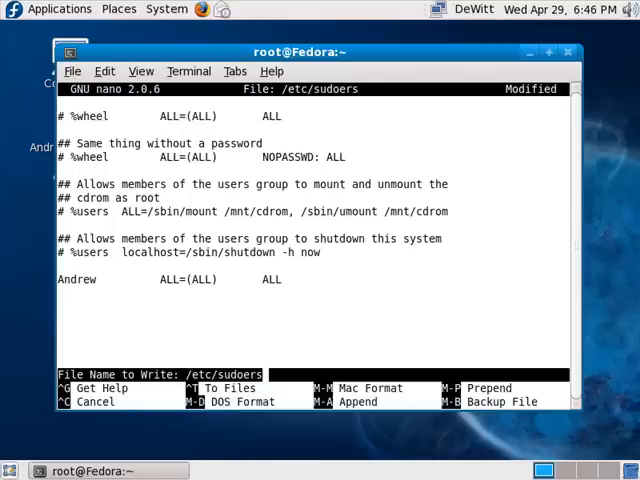
key("Return")
key("ctrl+x")
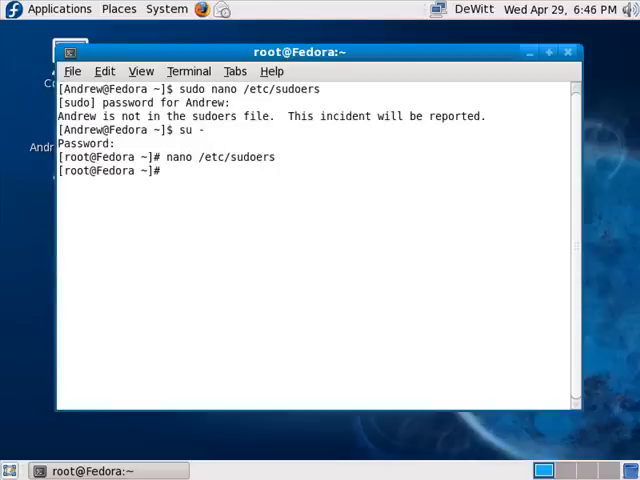
type("su -")
type(" Andrew")
As Andrew, verify sudo nano /etc/sudoers now opens the file, then close nano and the terminal
key("Return")
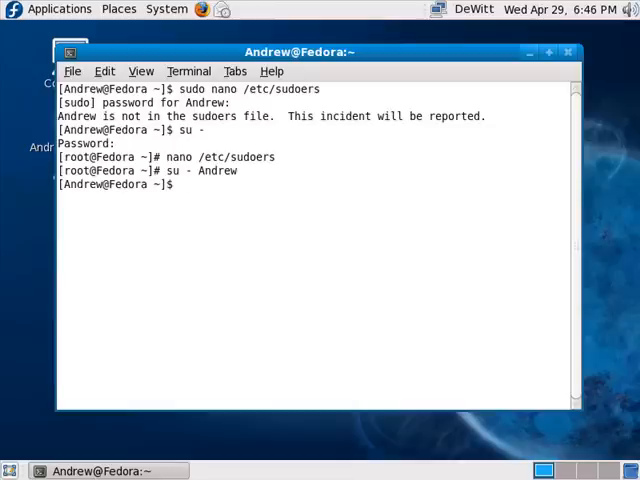
type("s")
type("udo nano /")
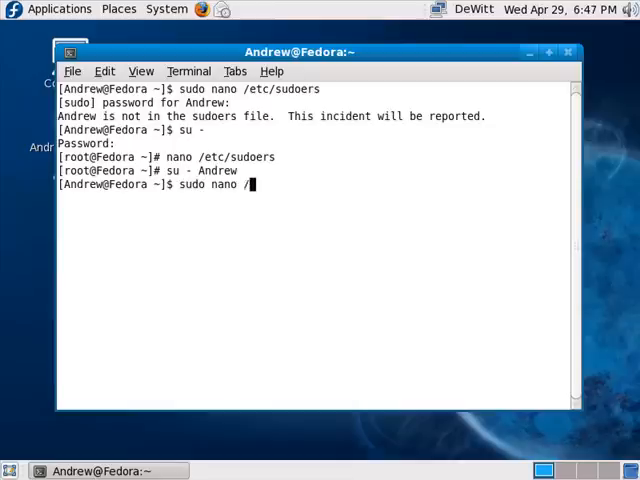
type("etc/sudoers")
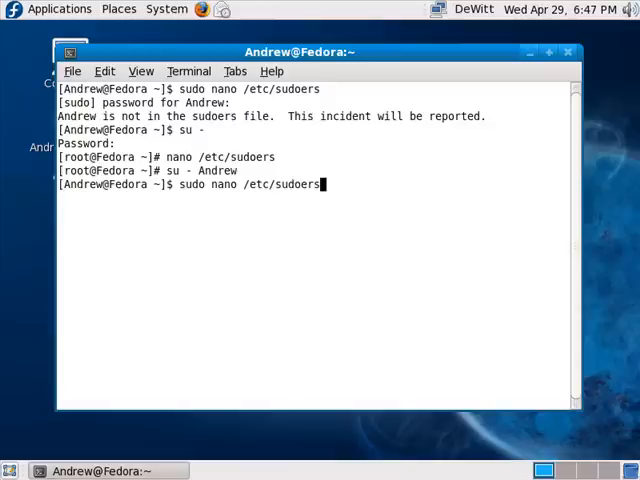
key("Return")
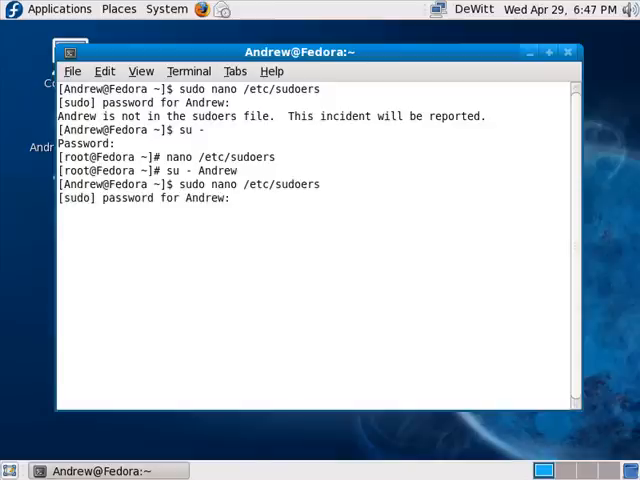
key("Return")
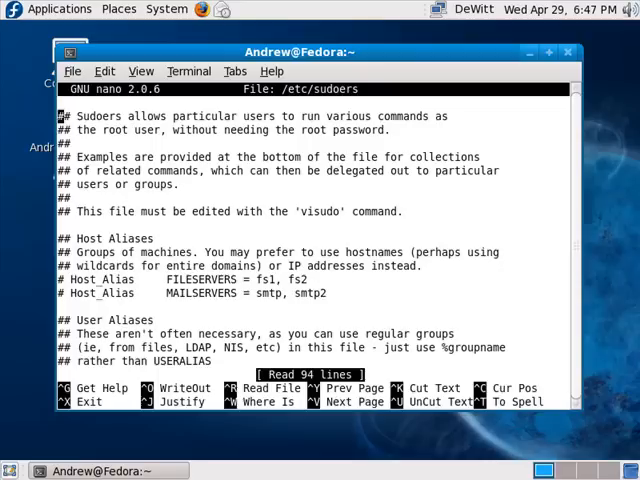
key("ctrl+x")
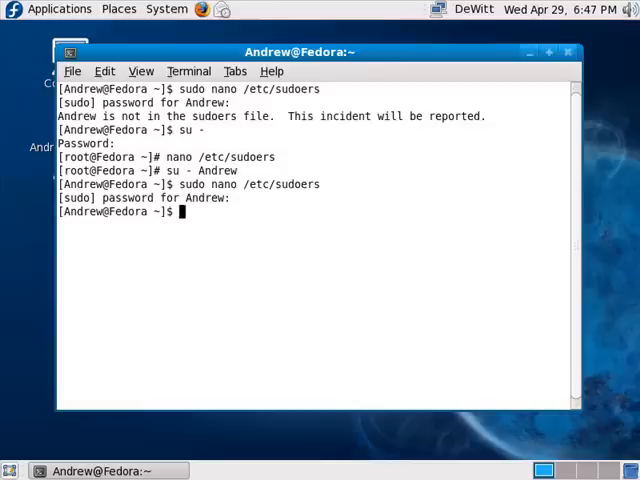
left_click(567, 52)
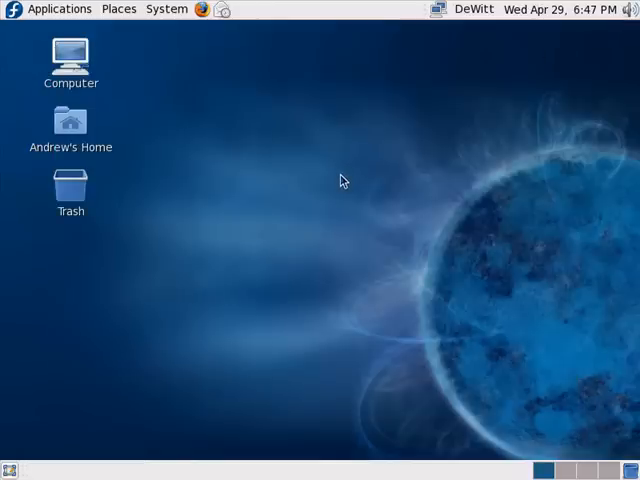